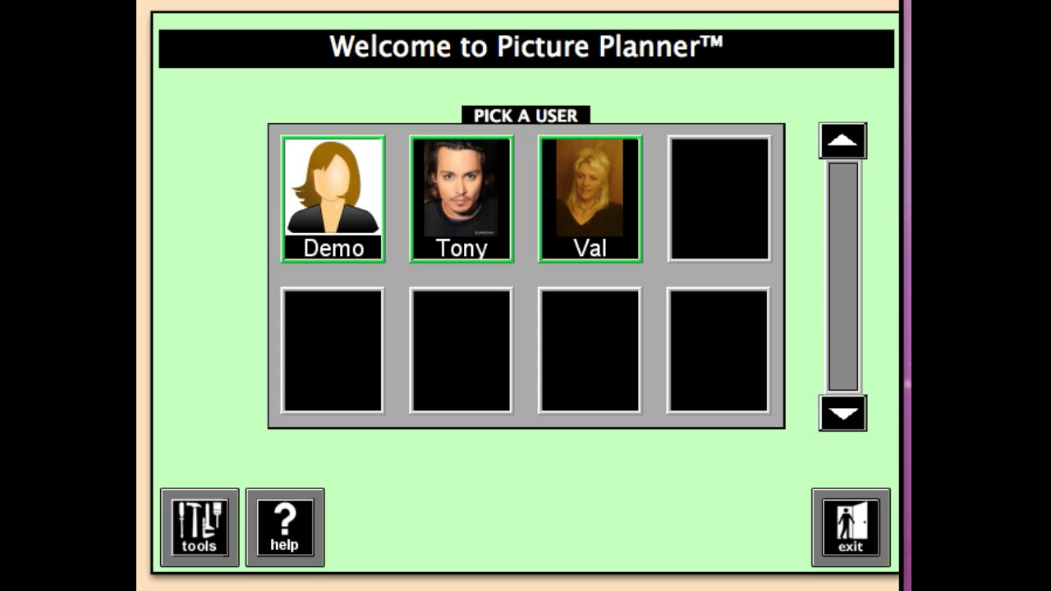
# Create a new user profile with the user's first name as its name and turn computer speech off for it
pyautogui.click(212, 551)
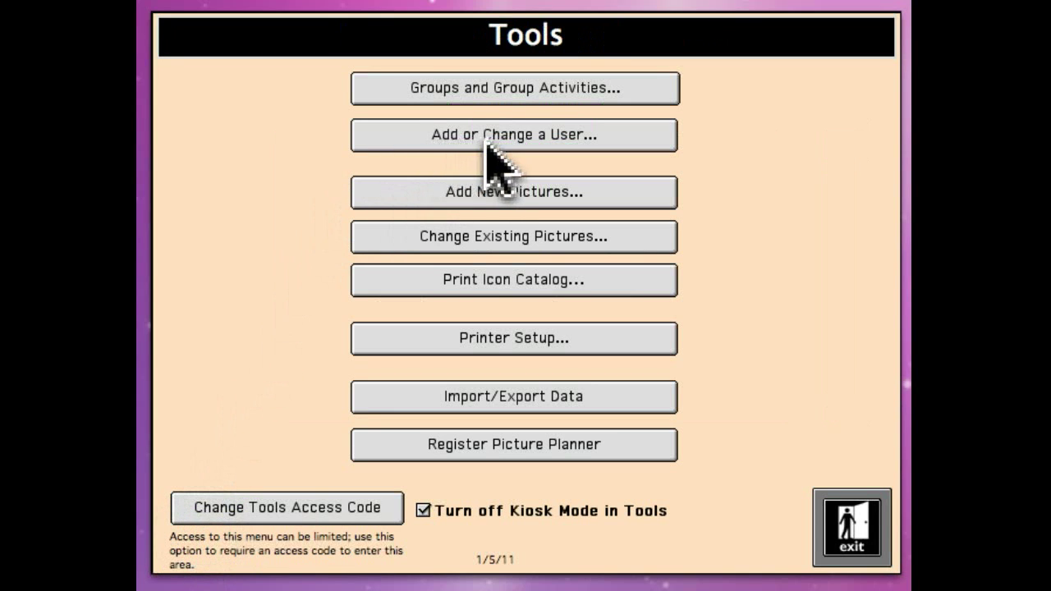
pyautogui.click(597, 138)
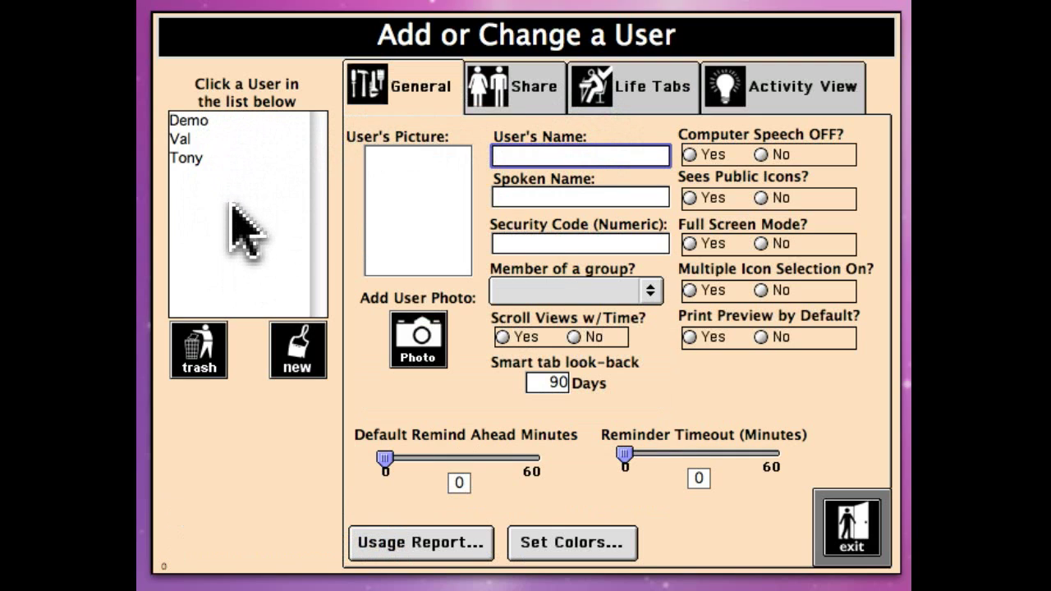
pyautogui.click(294, 353)
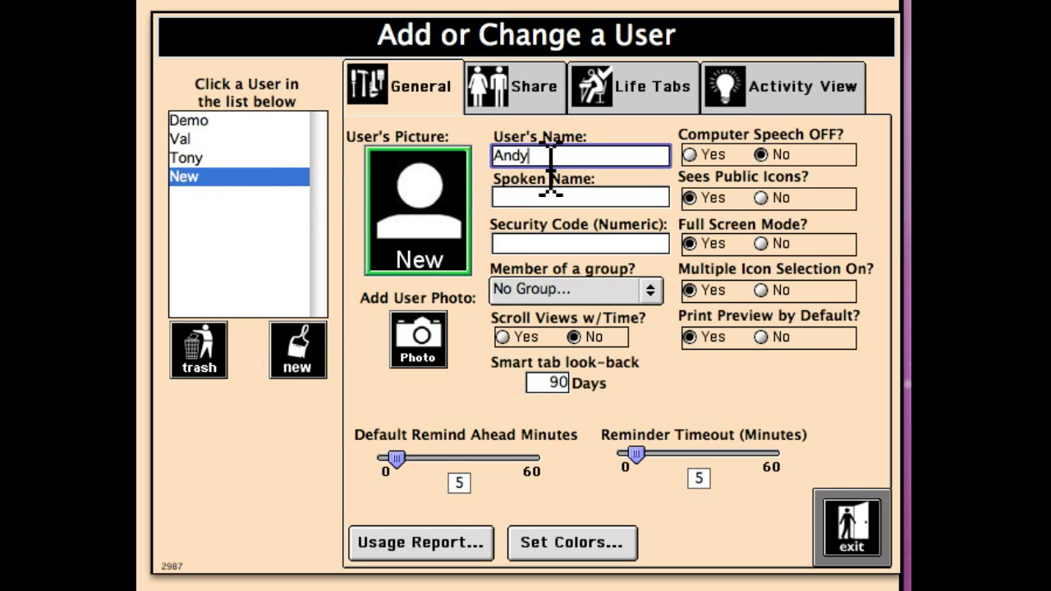
pyautogui.press('Return')
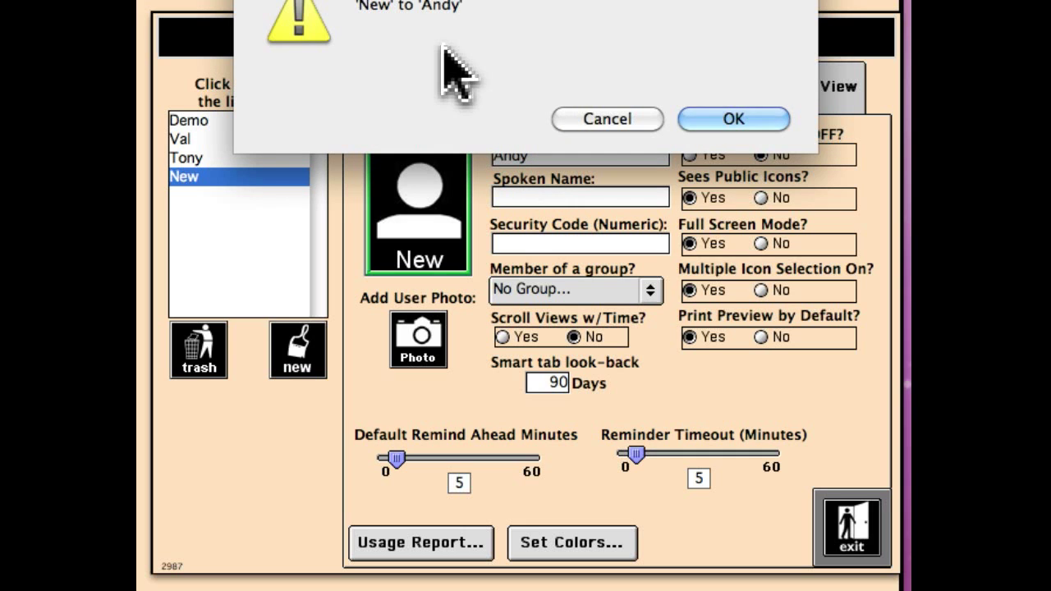
pyautogui.click(755, 115)
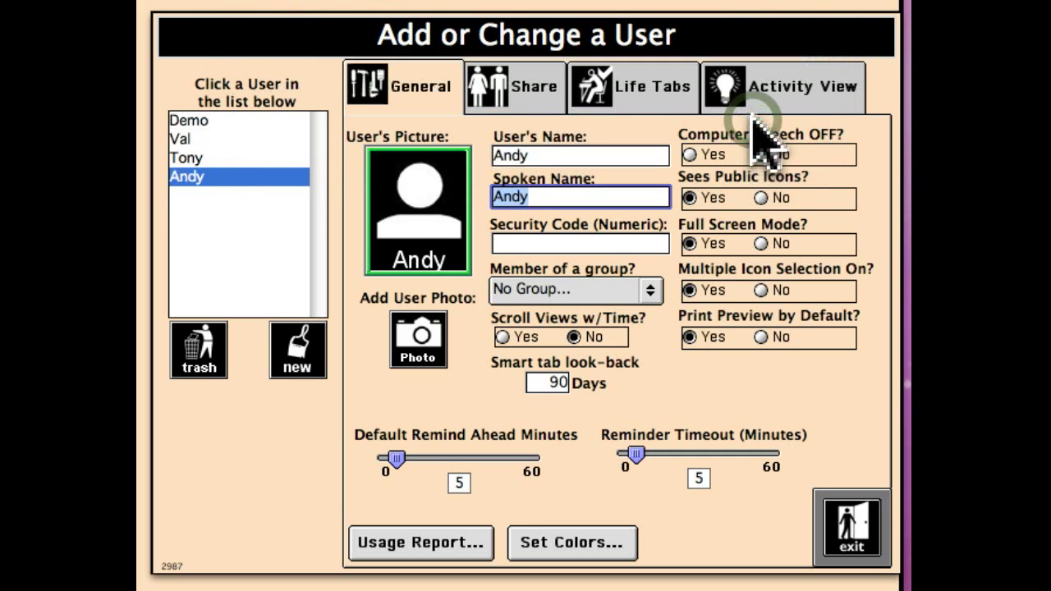
pyautogui.click(690, 155)
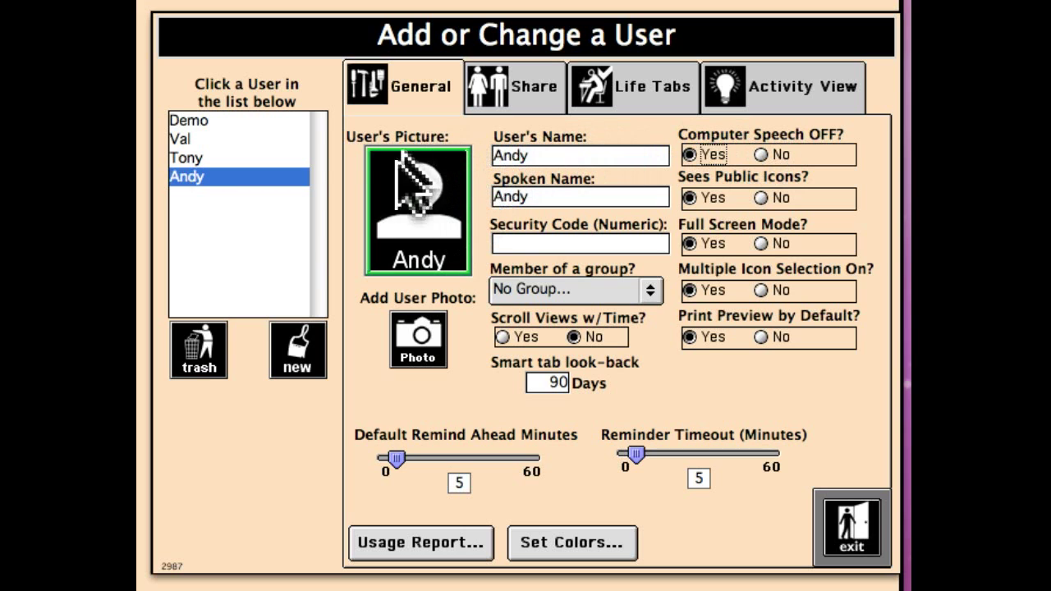
# Set the user's photo to the red-haired face JPG from the PP Pics folder on the Desktop
pyautogui.click(422, 336)
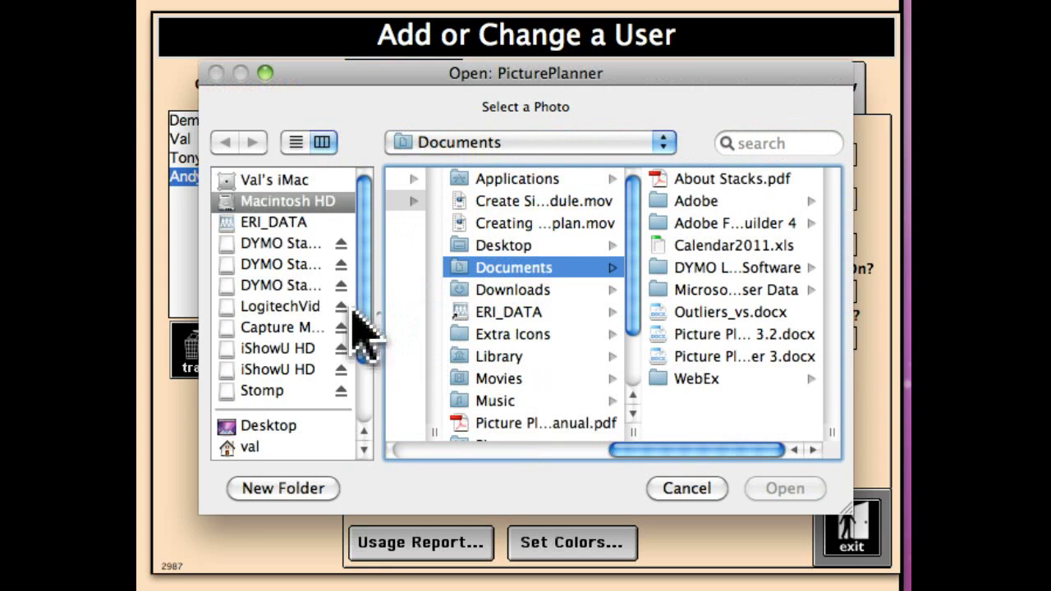
pyautogui.click(274, 428)
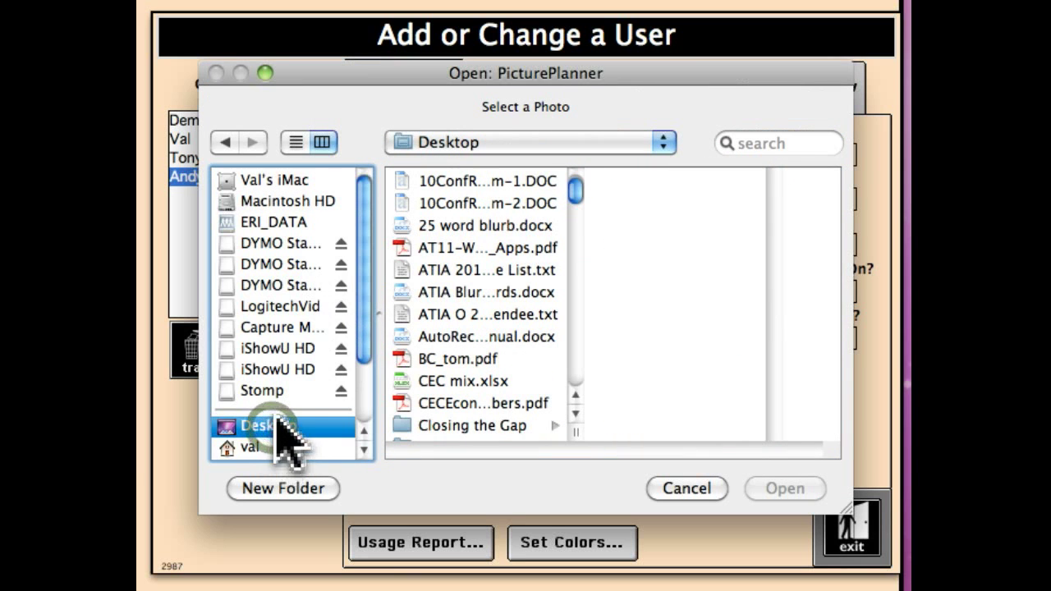
pyautogui.moveTo(573, 189); pyautogui.dragTo(573, 321)
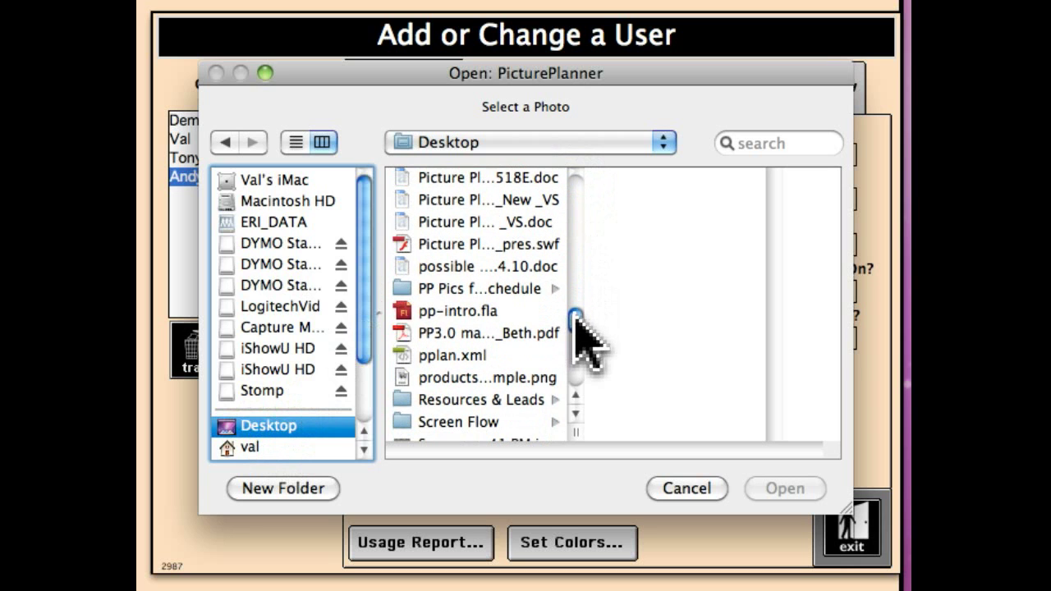
pyautogui.click(425, 290)
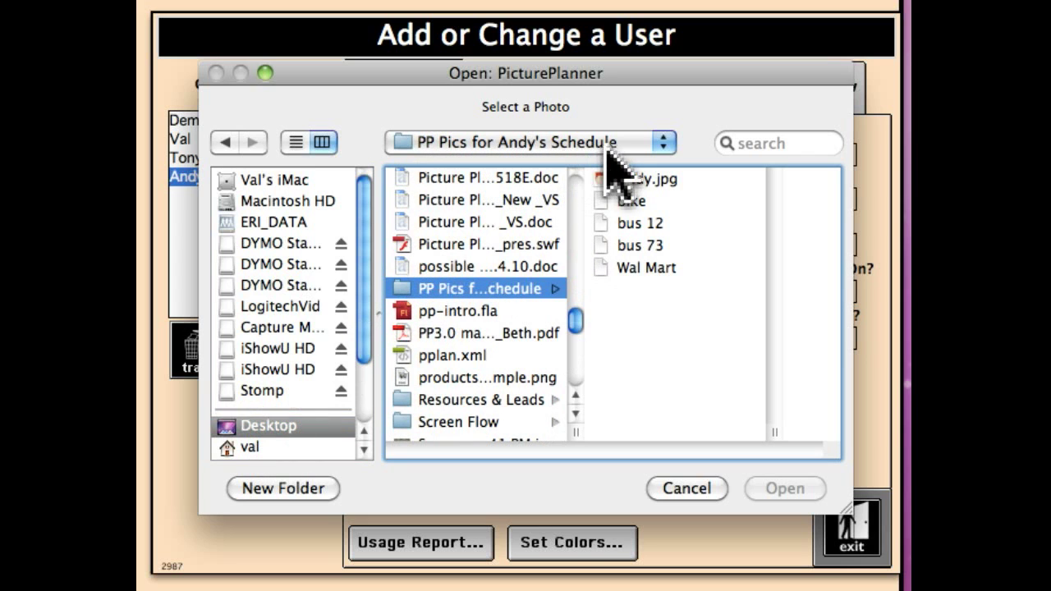
pyautogui.click(662, 182)
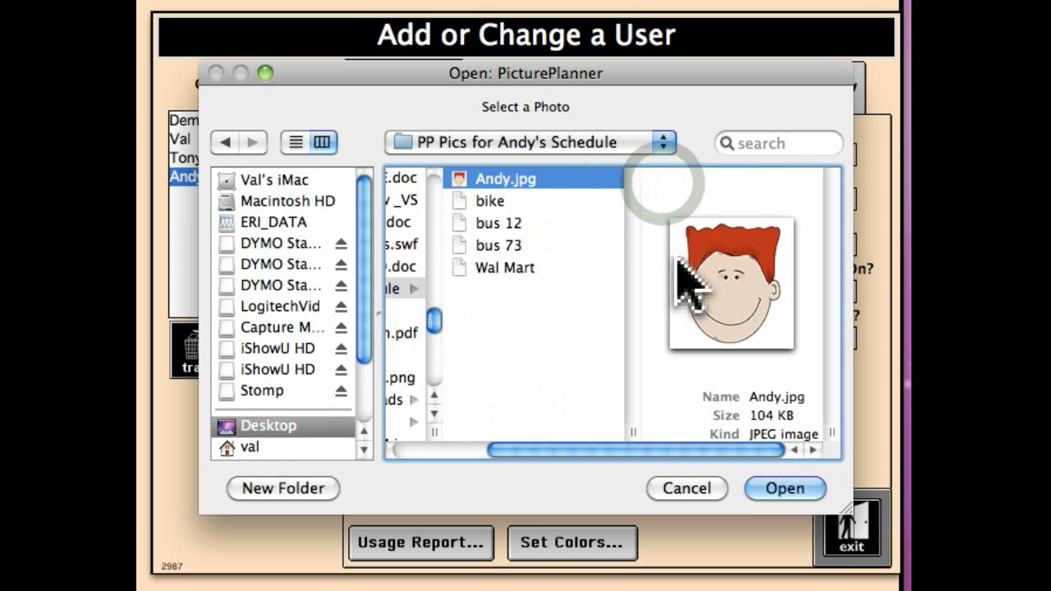
pyautogui.click(791, 490)
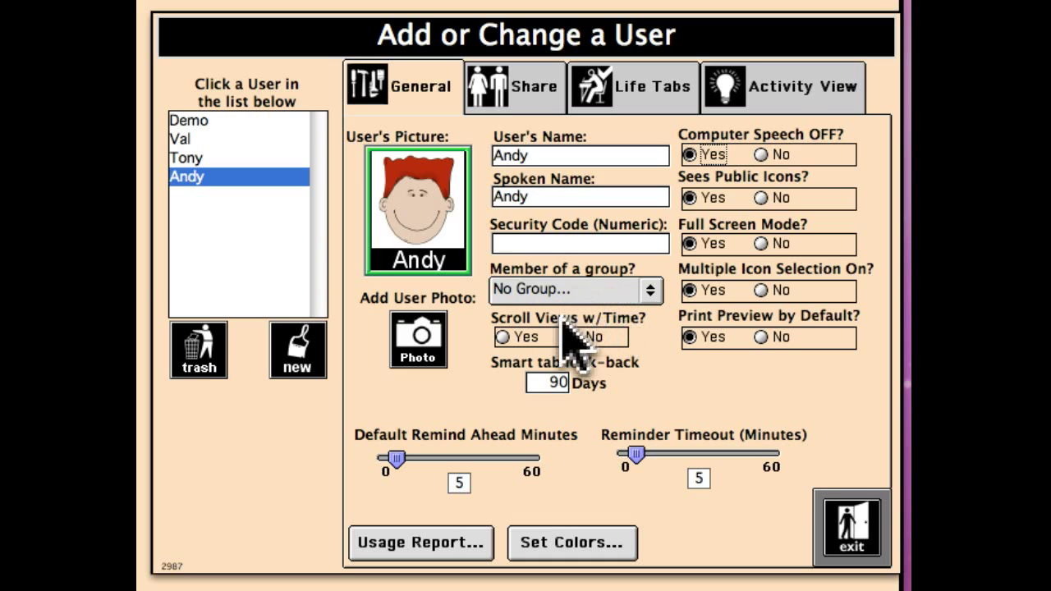
# Set Scroll Views w/Time and Sees Public Icons to No, Print Preview by Default to Yes, and Default Remind Ahead Minutes to 10
pyautogui.click(506, 346)
pyautogui.click(574, 340)
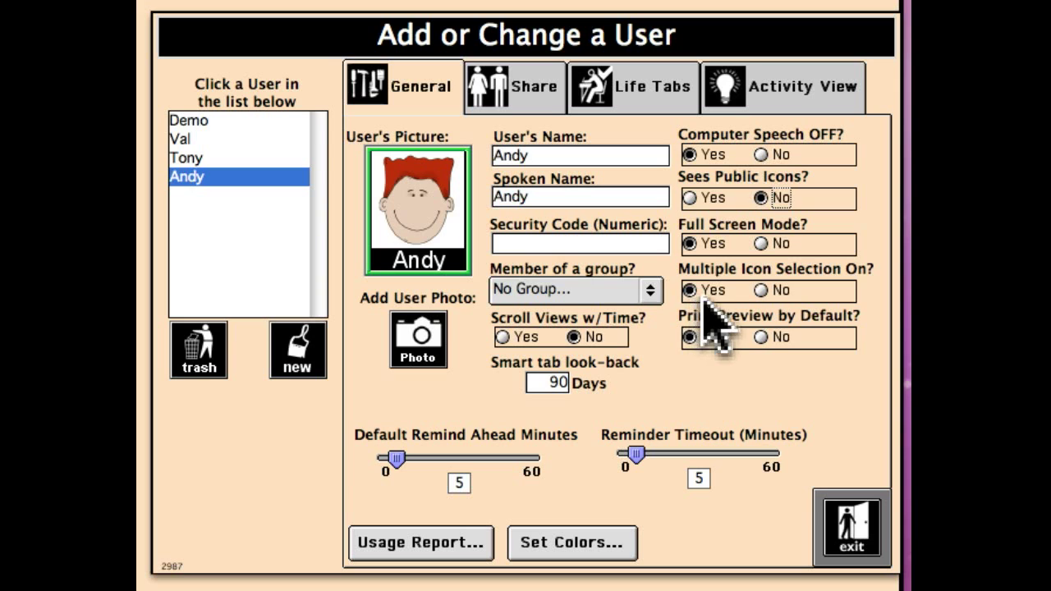
pyautogui.click(690, 338)
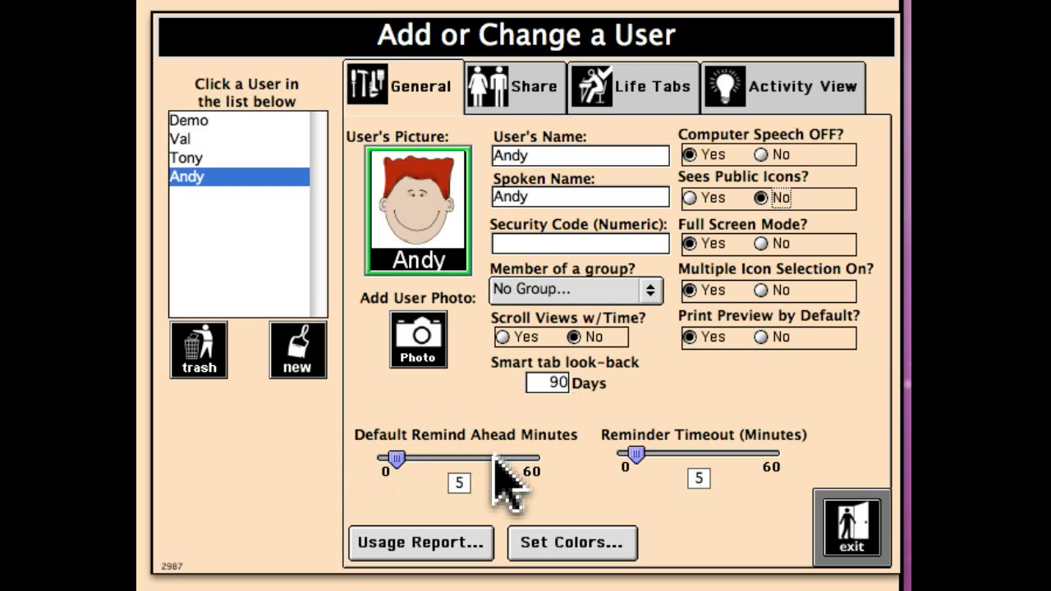
pyautogui.moveTo(393, 458); pyautogui.dragTo(414, 477)
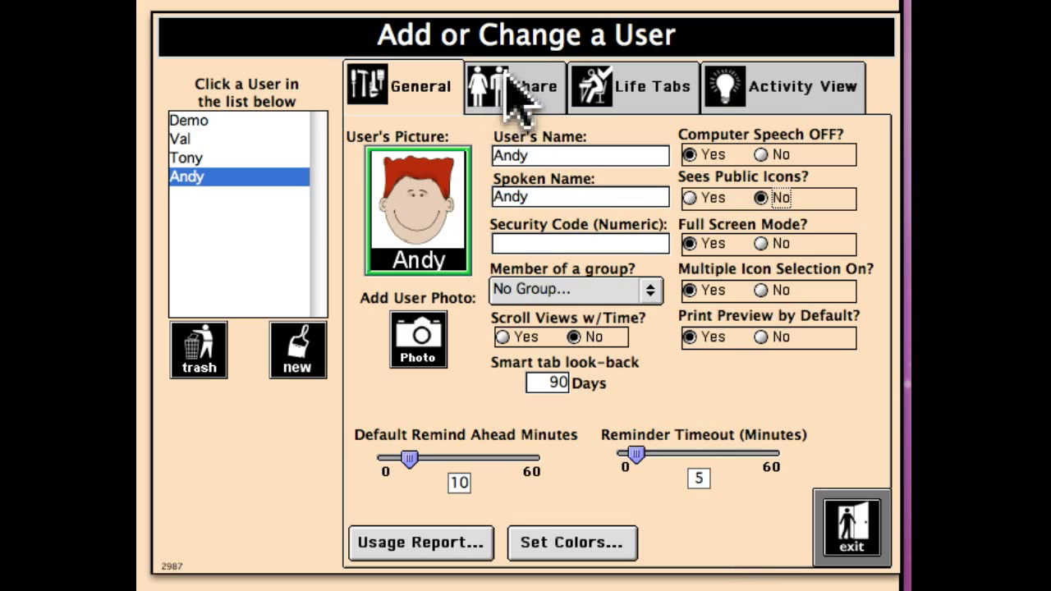
# Look over the user's sharing settings and hide the School life tab, with the All tab as the default
pyautogui.click(540, 105)
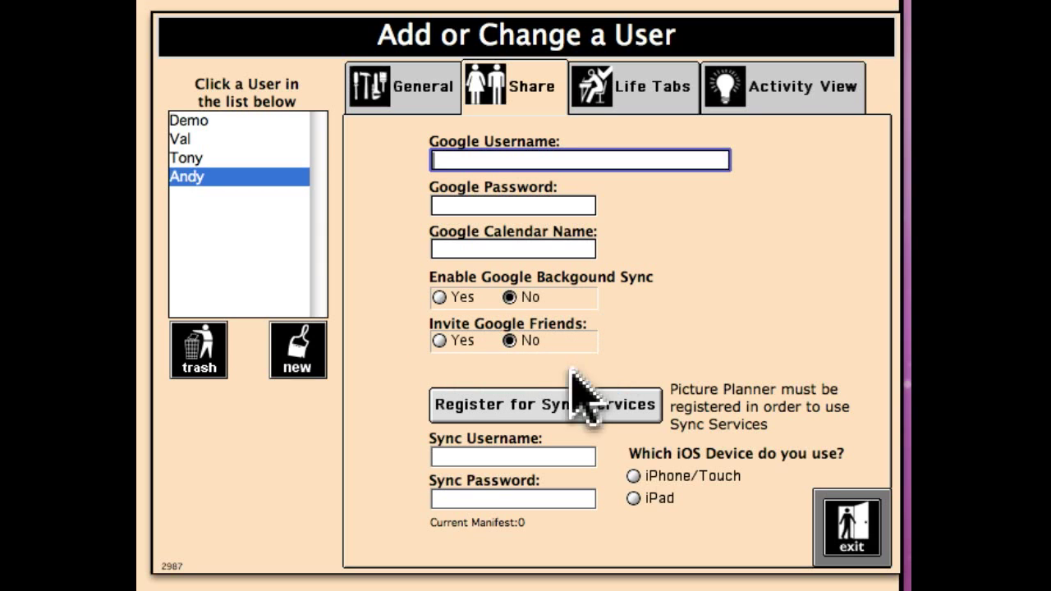
pyautogui.click(507, 513)
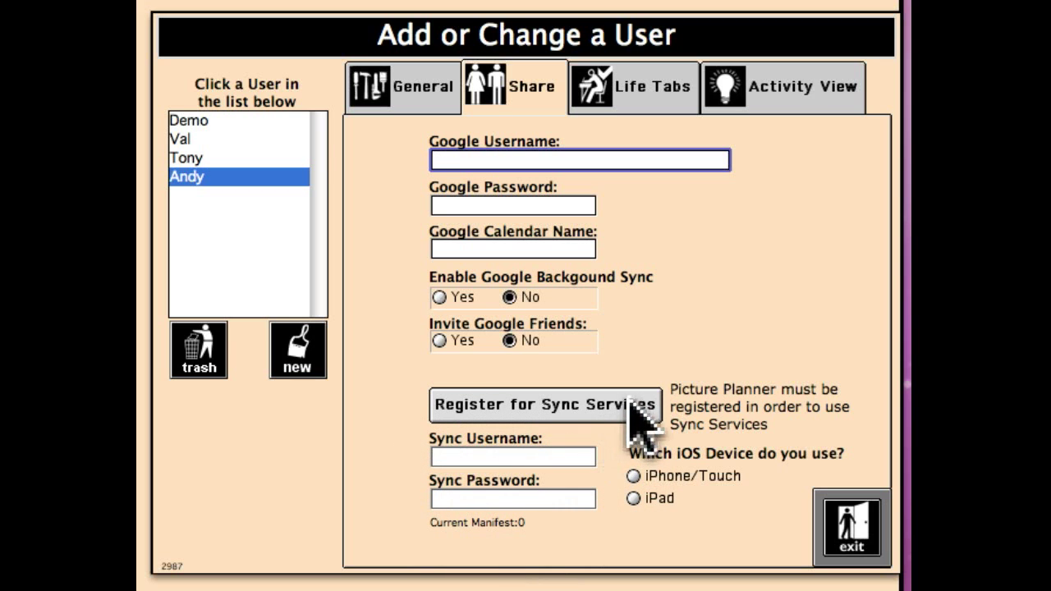
pyautogui.click(647, 95)
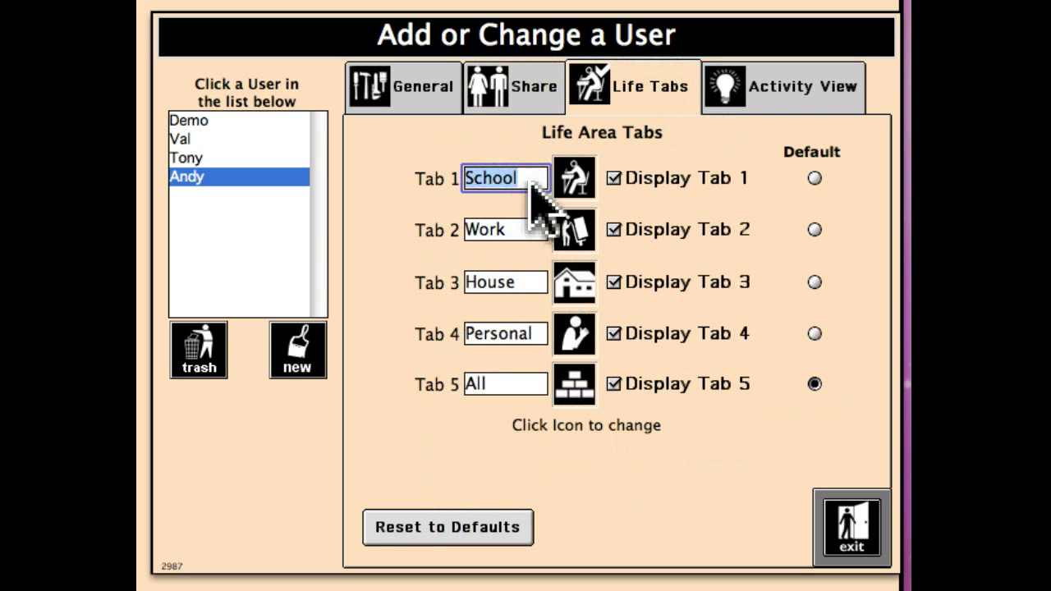
pyautogui.click(611, 182)
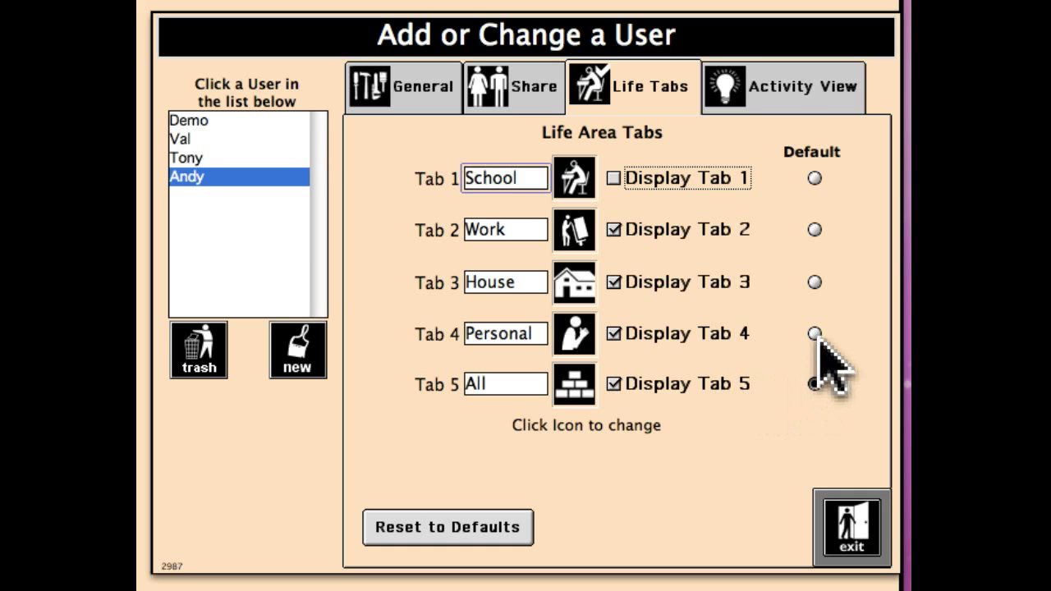
pyautogui.click(814, 384)
# Hide the Cost? and Bring? columns of the user's Activity Builder and turn them back on
pyautogui.click(822, 90)
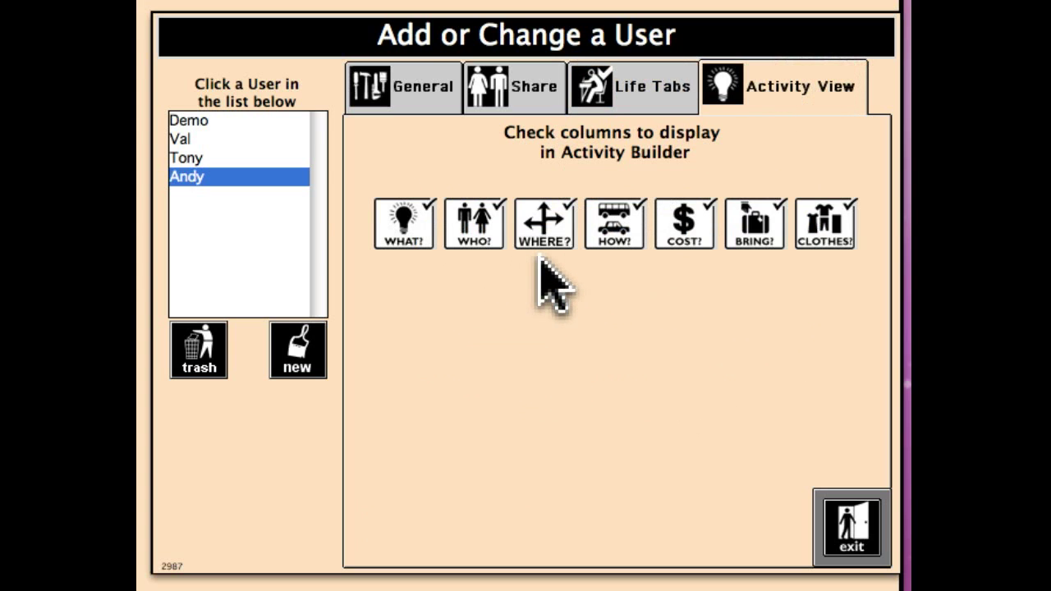
pyautogui.click(695, 233)
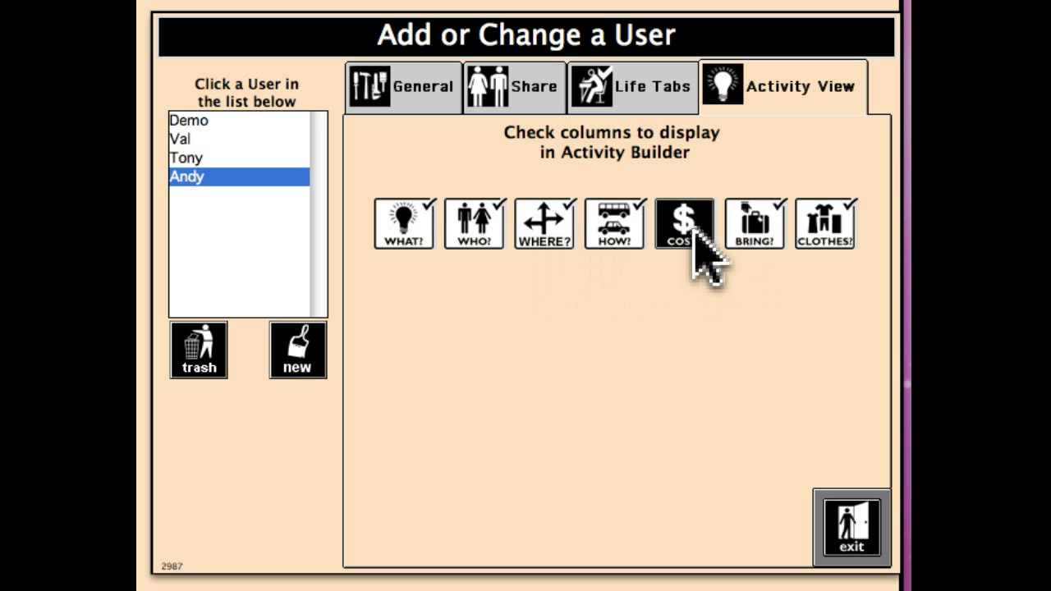
pyautogui.click(753, 231)
pyautogui.click(823, 234)
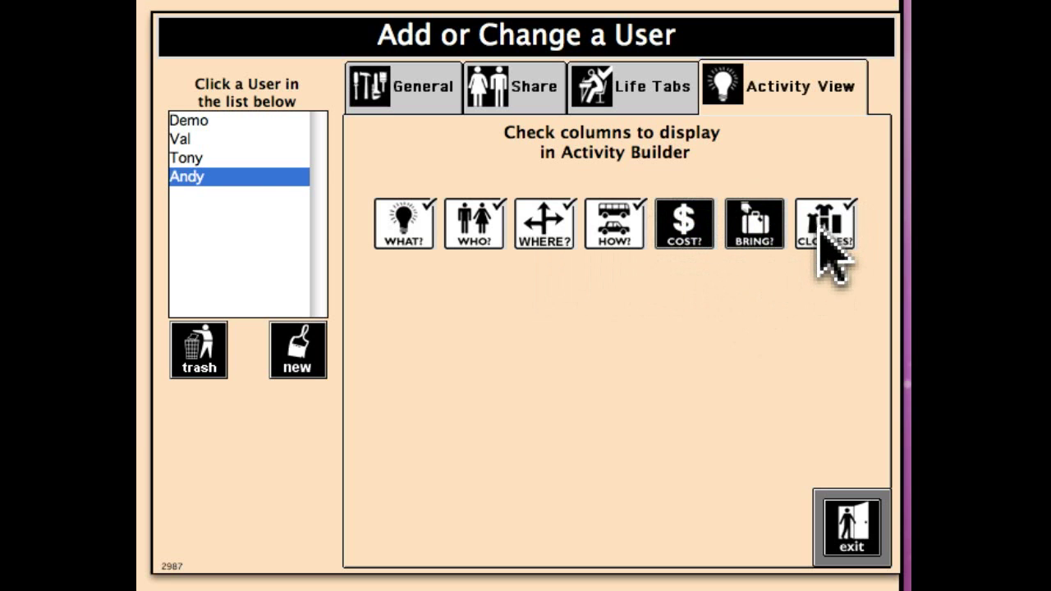
pyautogui.click(765, 237)
pyautogui.click(699, 237)
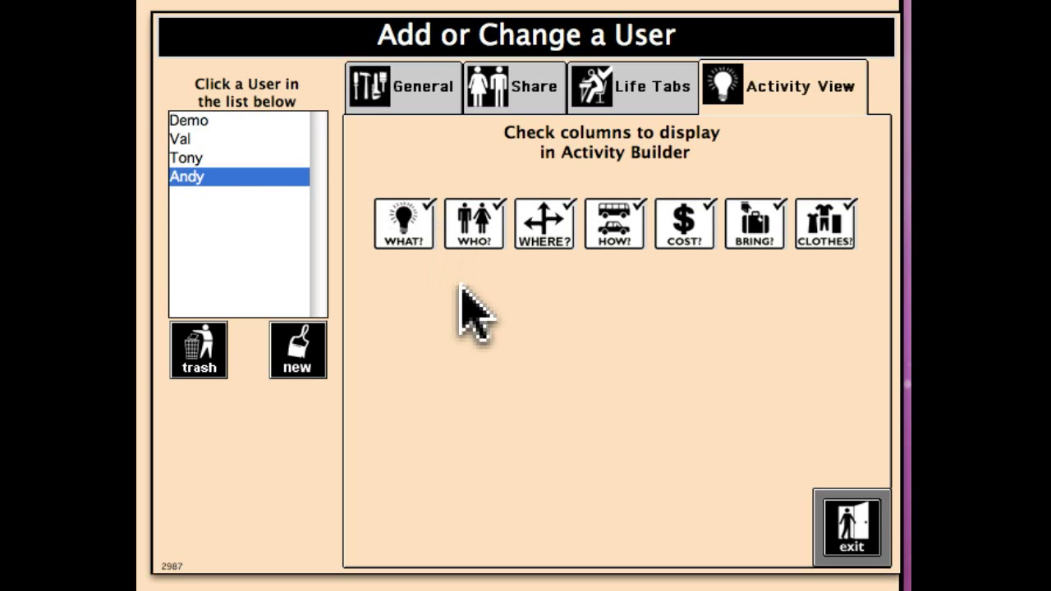
# Leave the user settings and tools, and open the new user's week schedule from the welcome screen
pyautogui.click(849, 529)
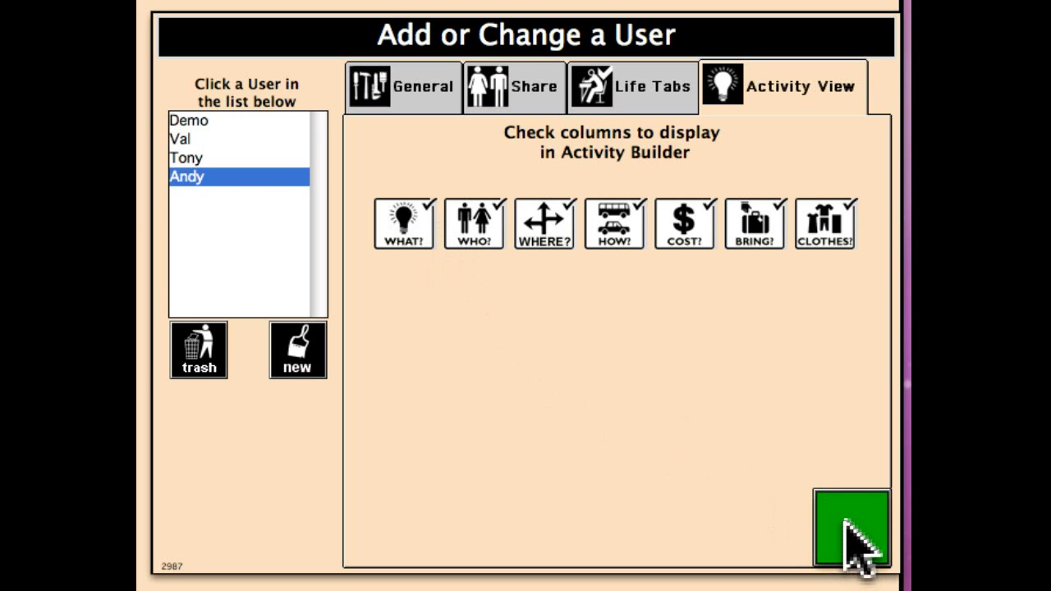
pyautogui.click(848, 530)
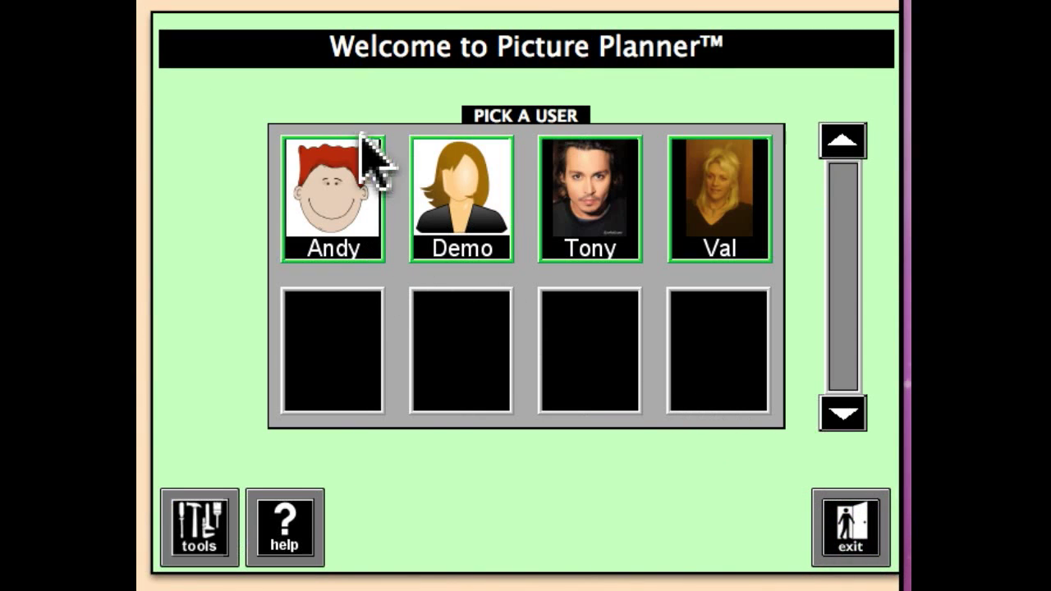
pyautogui.click(352, 197)
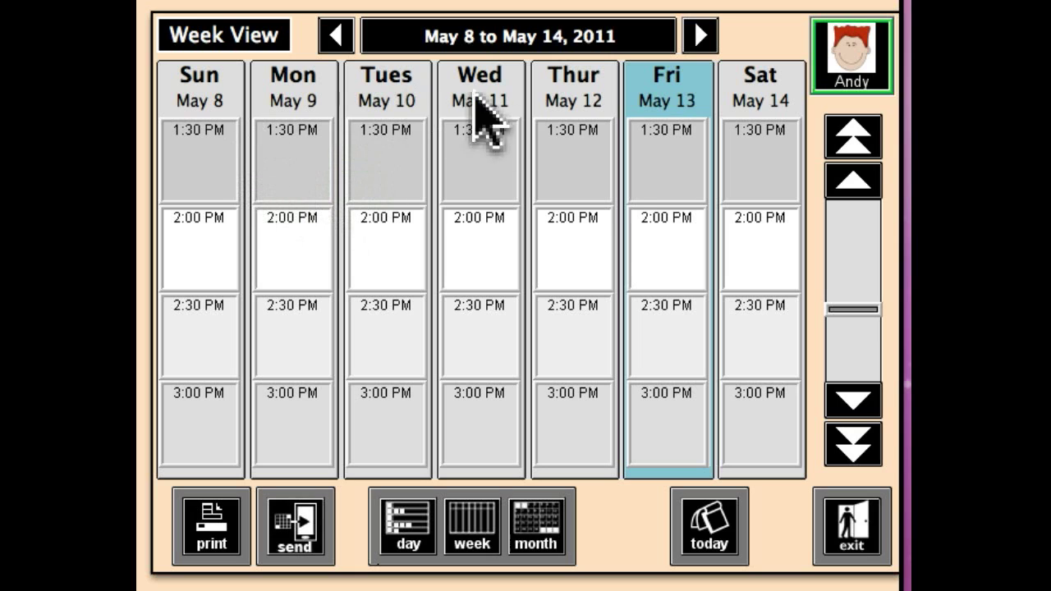